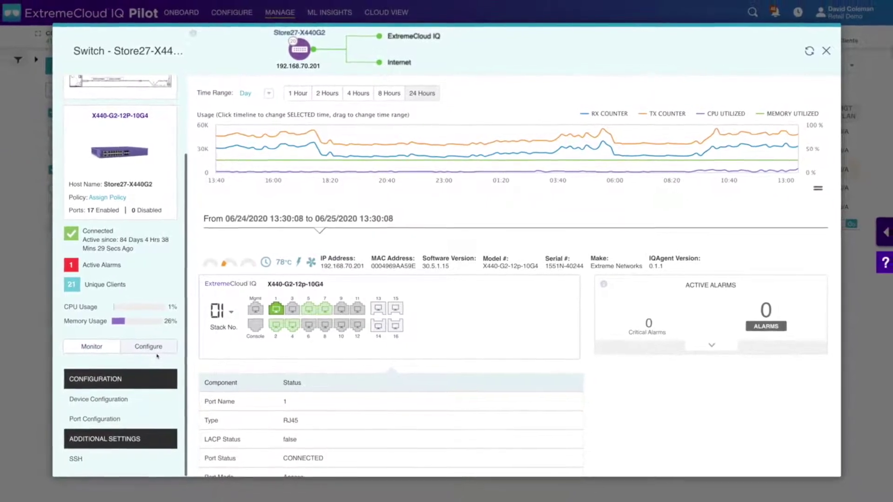
- Add a supplemental CLI entry named EXOS-Config with placeholder commands to the Store27-X440G2 switch
{"action": "left_click", "coordinate": [131, 400]}
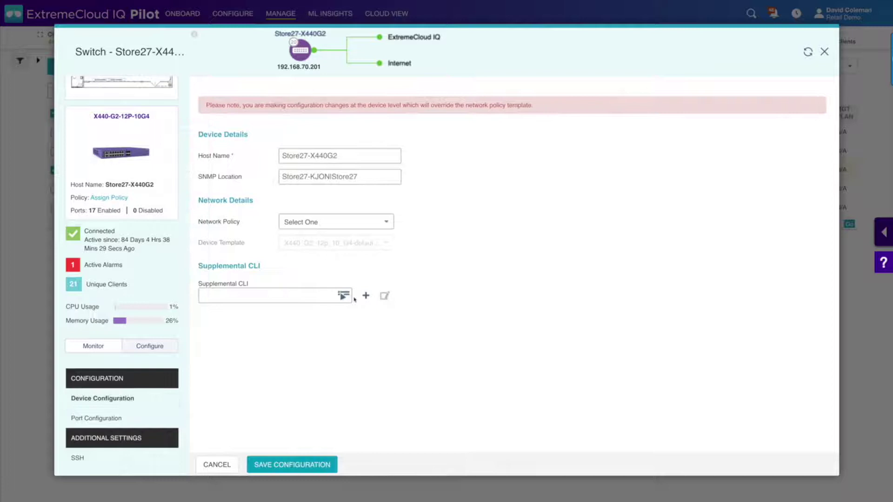
{"action": "left_click", "coordinate": [365, 296]}
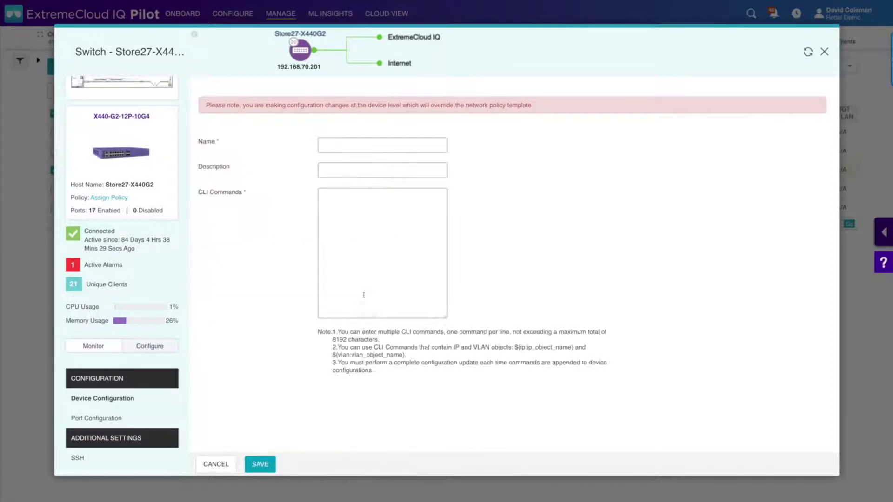
{"action": "left_click", "coordinate": [339, 146]}
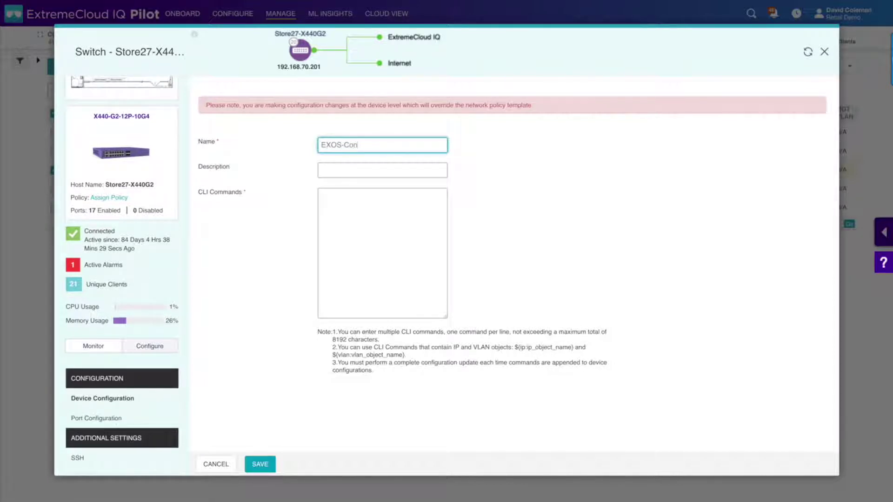
{"action": "left_click", "coordinate": [341, 191]}
{"action": "type", "text": "comman"}
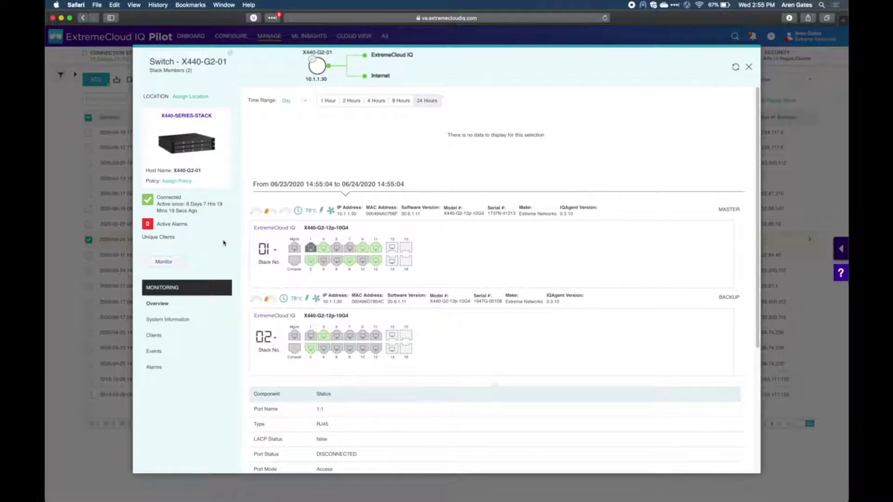
- Check the X440-G2-01 stack's member units and scroll through its connected clients table
{"action": "left_click", "coordinate": [193, 325]}
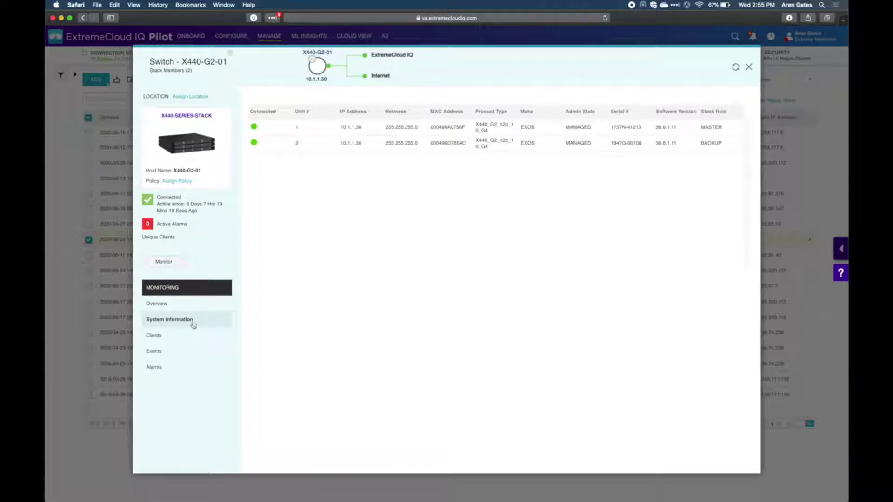
{"action": "left_click", "coordinate": [192, 335]}
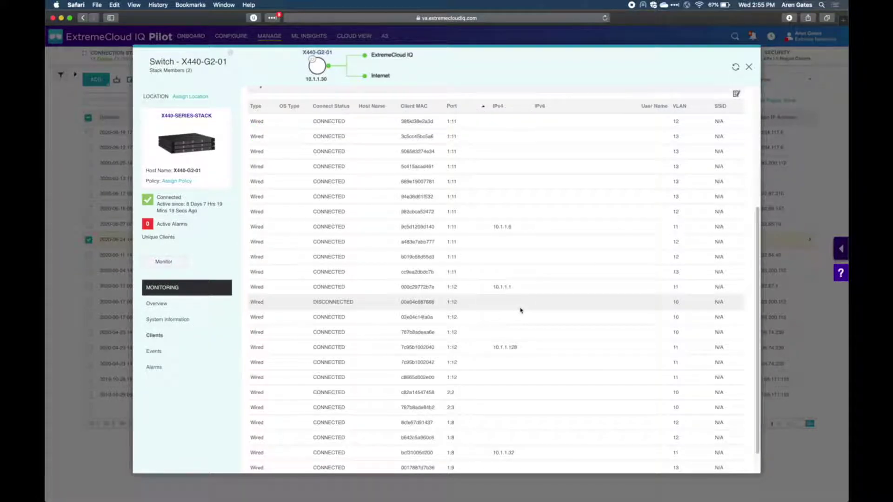
{"action": "scroll", "coordinate": [521, 310], "scroll_direction": "down", "scroll_amount": 3}
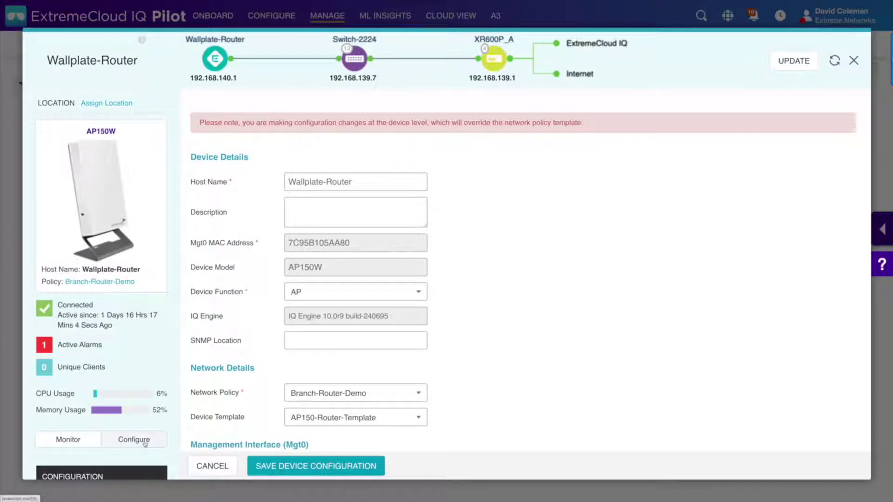
{"action": "scroll", "coordinate": [145, 444], "scroll_direction": "down", "scroll_amount": 3}
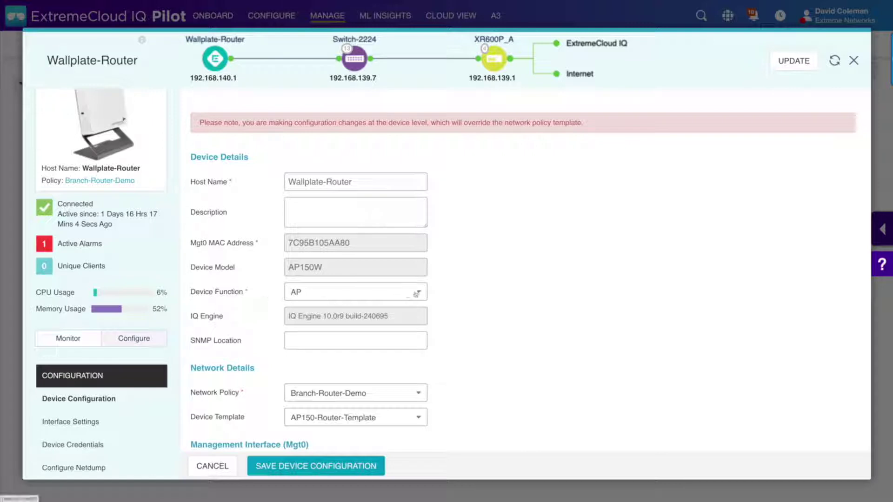
{"action": "left_click", "coordinate": [416, 293]}
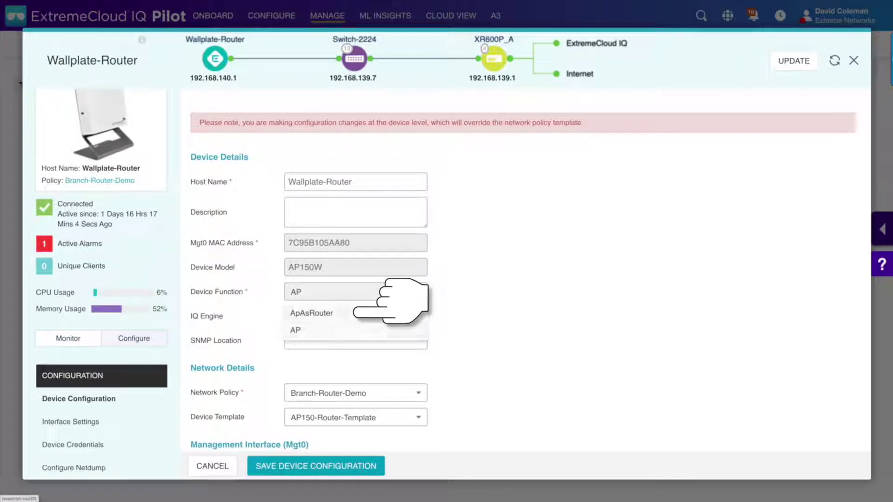
{"action": "left_click", "coordinate": [357, 313]}
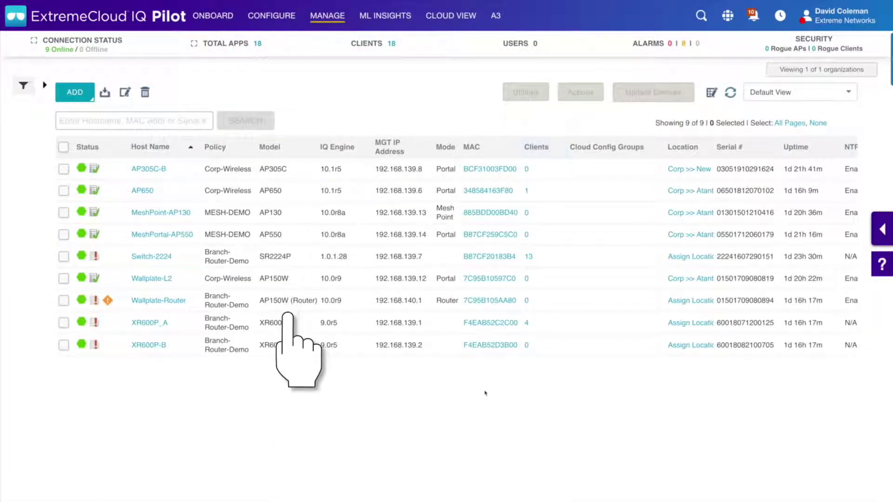
{"action": "mouse_move", "coordinate": [271, 16]}
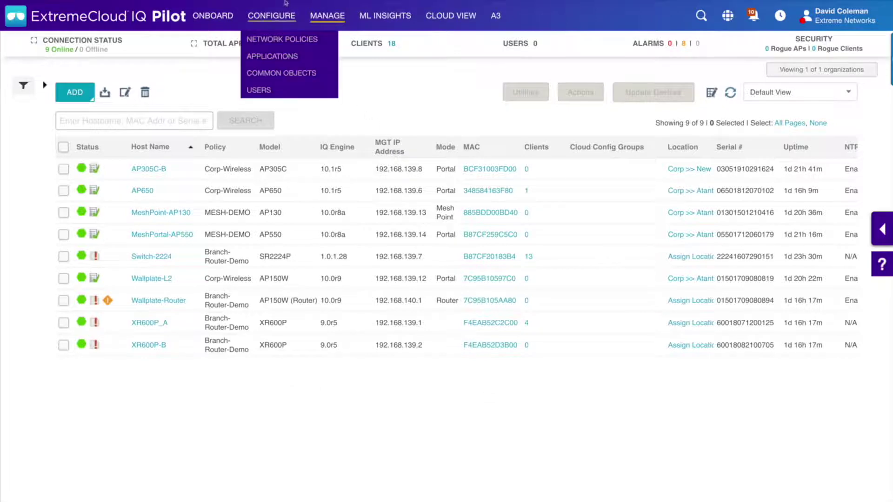
{"action": "left_click", "coordinate": [282, 40]}
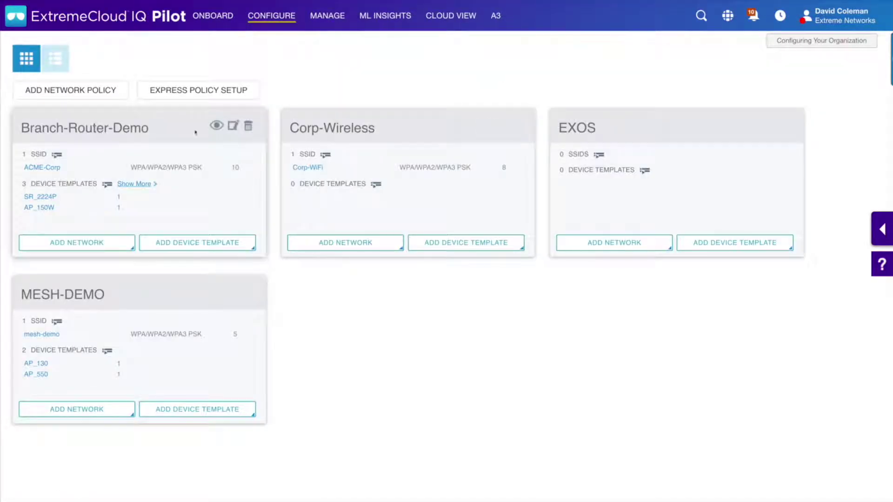
- Inspect Branch-Router-Demo's router network allocation, then go back to the devices list
{"action": "left_click", "coordinate": [217, 125]}
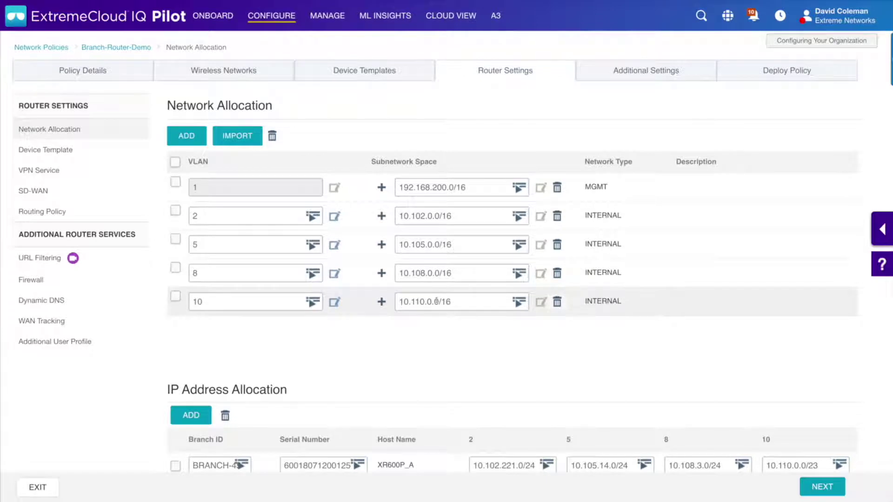
{"action": "left_click", "coordinate": [325, 39]}
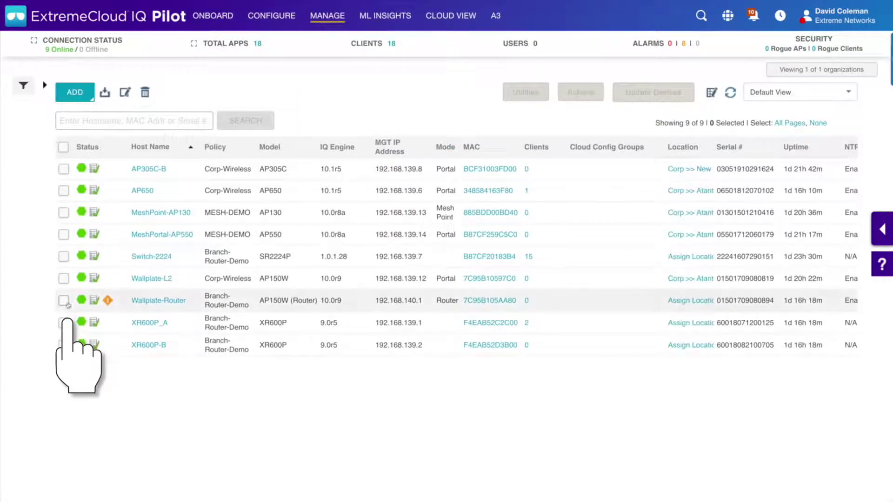
- Run 'show l3 interface' through CLI Access on the Wallplate-Router
{"action": "left_click", "coordinate": [64, 300]}
{"action": "left_click", "coordinate": [580, 92]}
{"action": "mouse_move", "coordinate": [620, 247]}
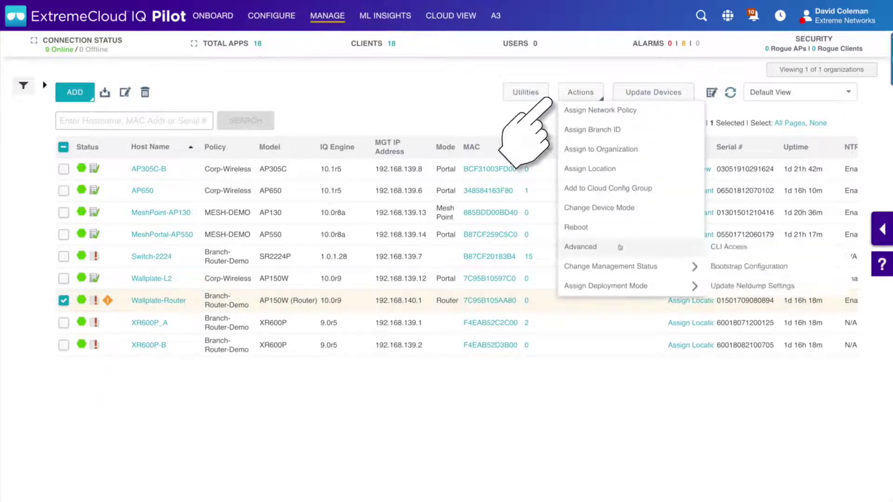
{"action": "left_click", "coordinate": [729, 246]}
{"action": "type", "text": "show l3 interface"}
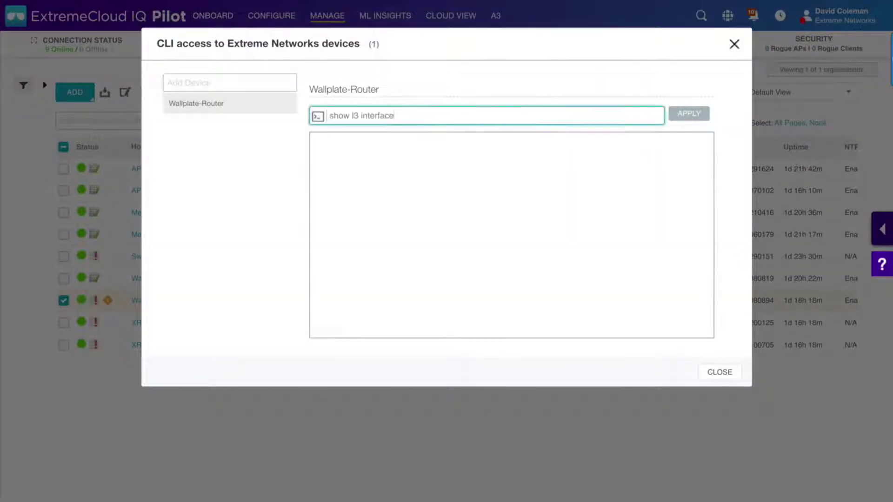
{"action": "key", "text": "Return"}
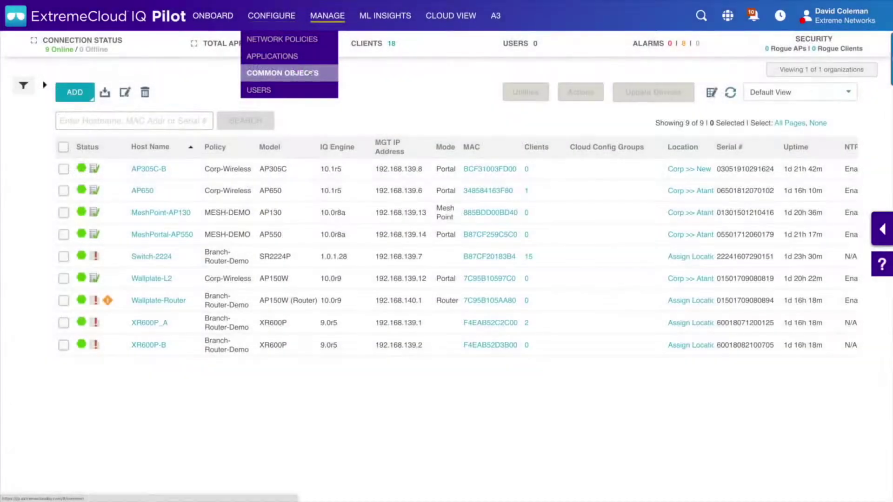
- Start a new cloud config group named CCG-EAST under Common Objects
{"action": "left_click", "coordinate": [310, 73]}
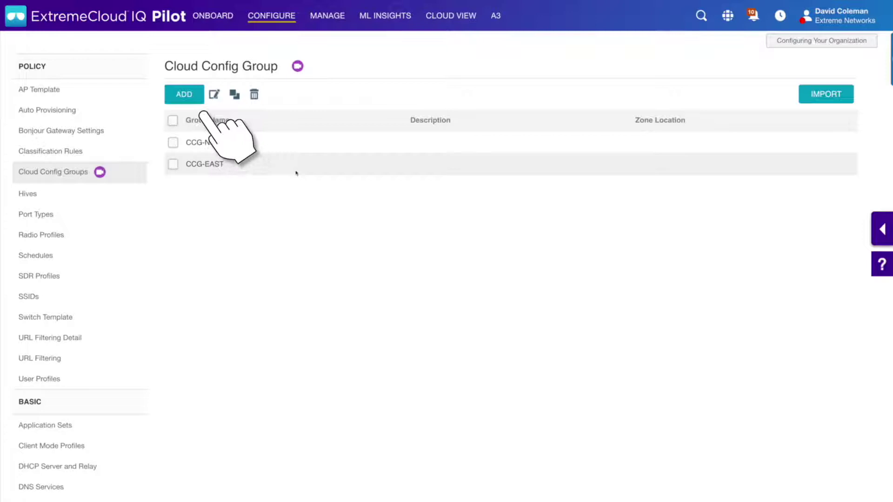
{"action": "left_click", "coordinate": [74, 172]}
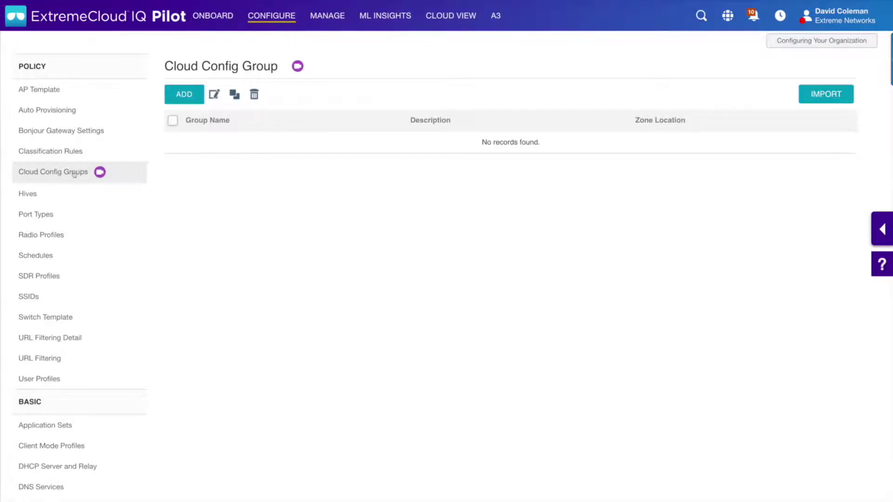
{"action": "left_click", "coordinate": [183, 95]}
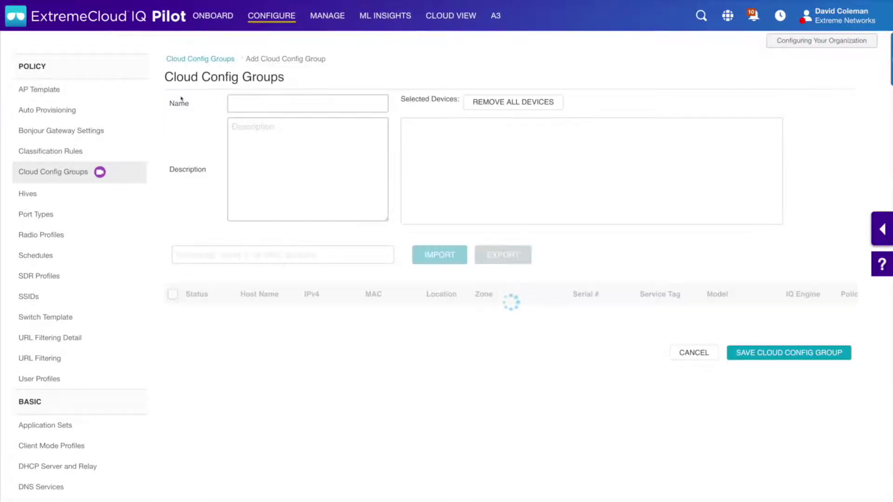
{"action": "left_click", "coordinate": [265, 109]}
{"action": "type", "text": "CCG-EAST"}
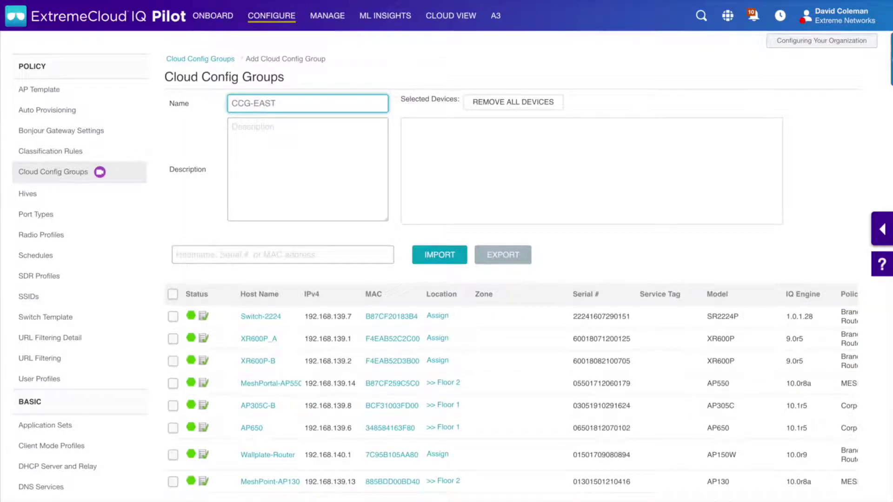
- Add AP305C-B and AP650 to CCG-EAST, then go to IP Objects / Host Names
{"action": "left_click", "coordinate": [173, 406]}
{"action": "scroll", "coordinate": [183, 409], "scroll_direction": "down", "scroll_amount": 2}
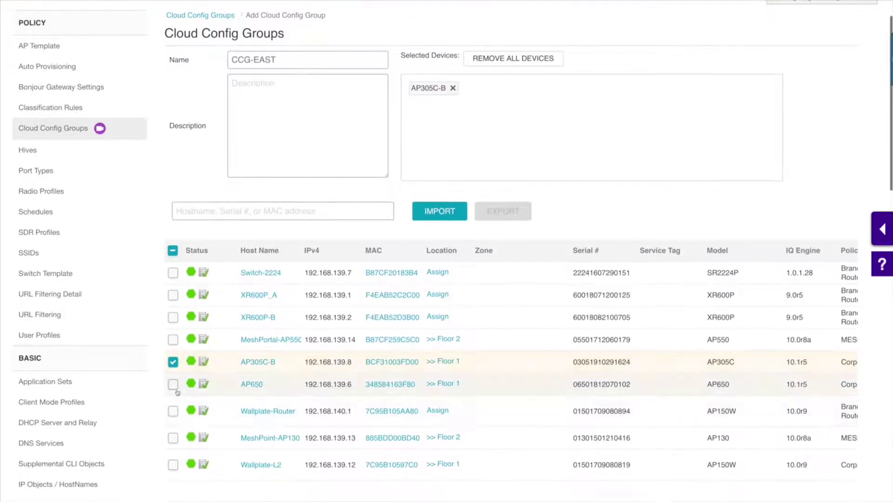
{"action": "left_click", "coordinate": [173, 385]}
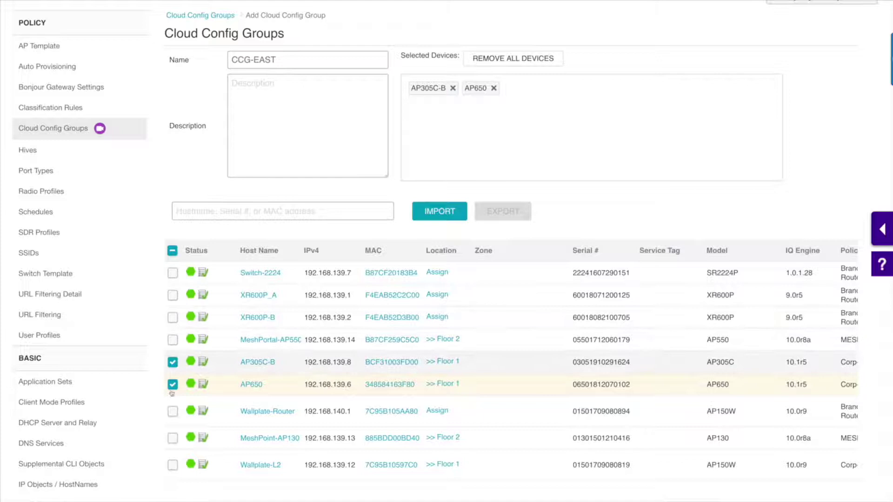
{"action": "scroll", "coordinate": [494, 167], "scroll_direction": "up", "scroll_amount": 1}
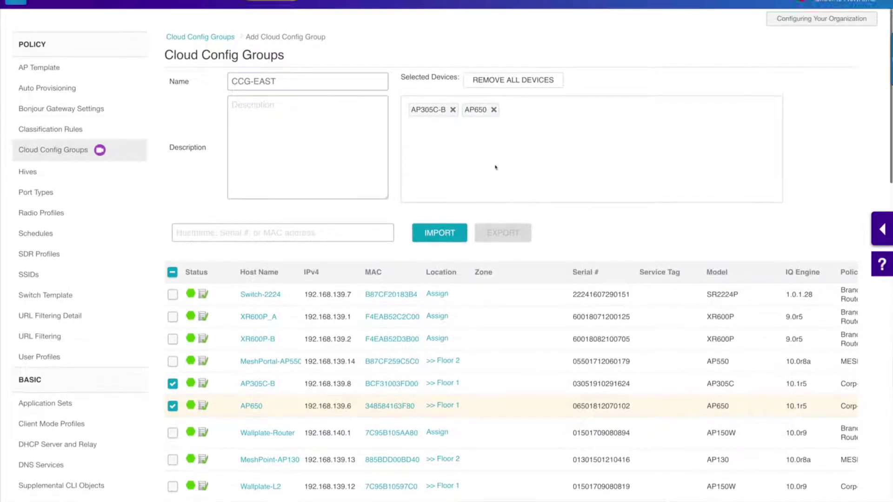
{"action": "scroll", "coordinate": [494, 167], "scroll_direction": "down", "scroll_amount": 3}
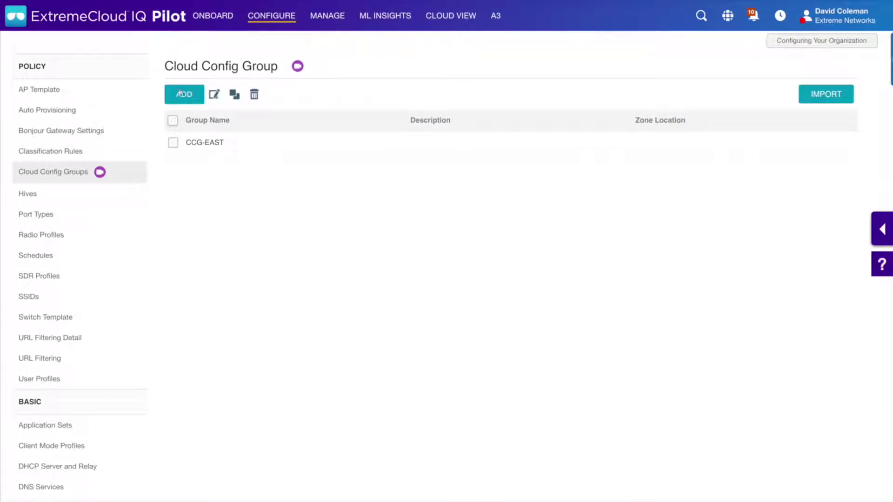
{"action": "scroll", "coordinate": [179, 140], "scroll_direction": "down", "scroll_amount": 3}
{"action": "left_click", "coordinate": [47, 397]}
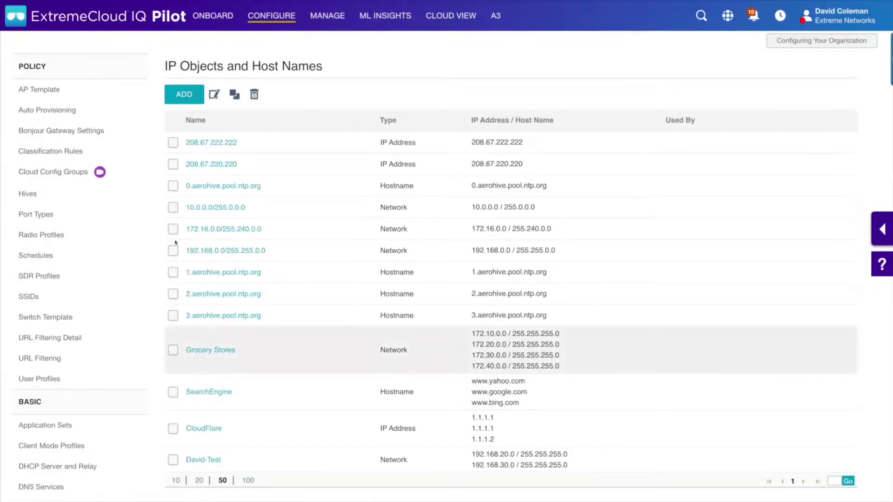
- Start a new Network-type IP object named Health-Clinics
{"action": "left_click", "coordinate": [180, 98]}
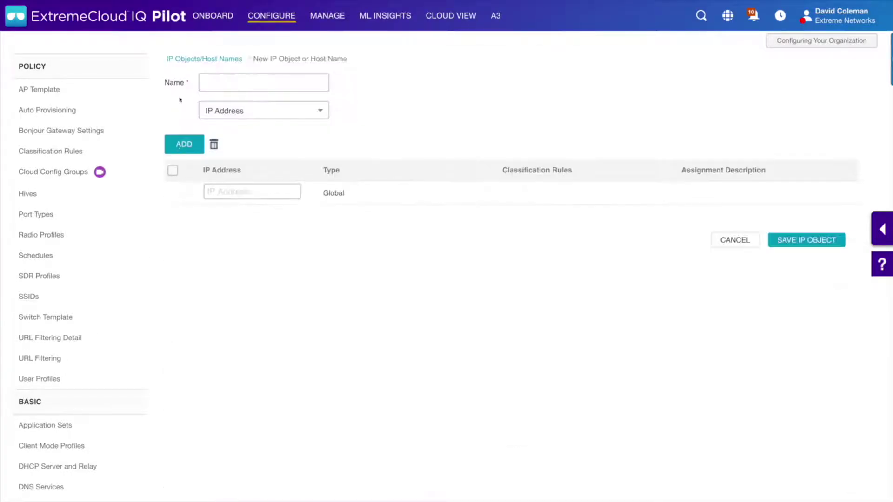
{"action": "left_click", "coordinate": [228, 170]}
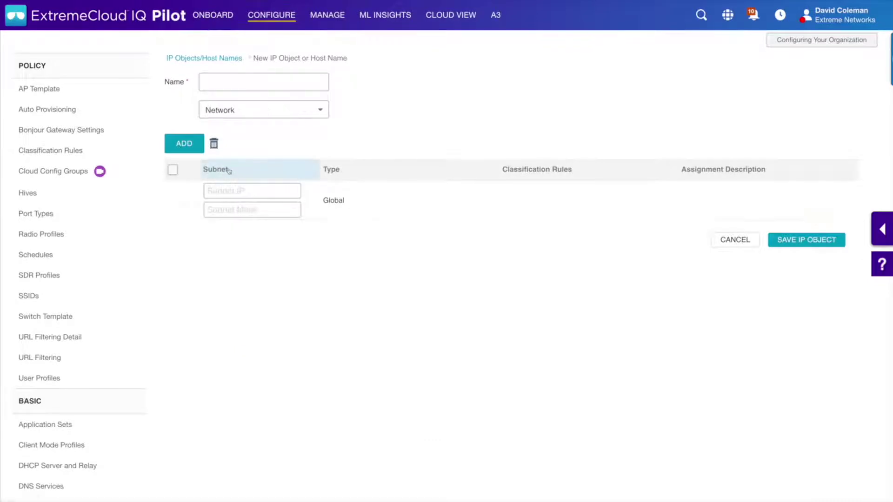
{"action": "left_click", "coordinate": [224, 80]}
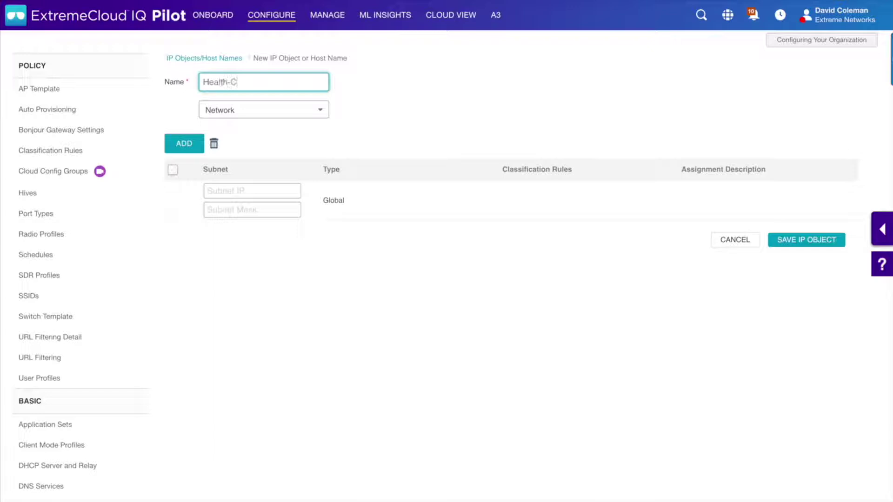
{"action": "type", "text": "Health-Clinics"}
- Enter subnets 172.10.0.0, 172.20.0.0 and 172.30.0.0 with 255.255.255.0 masks
{"action": "left_click", "coordinate": [224, 192]}
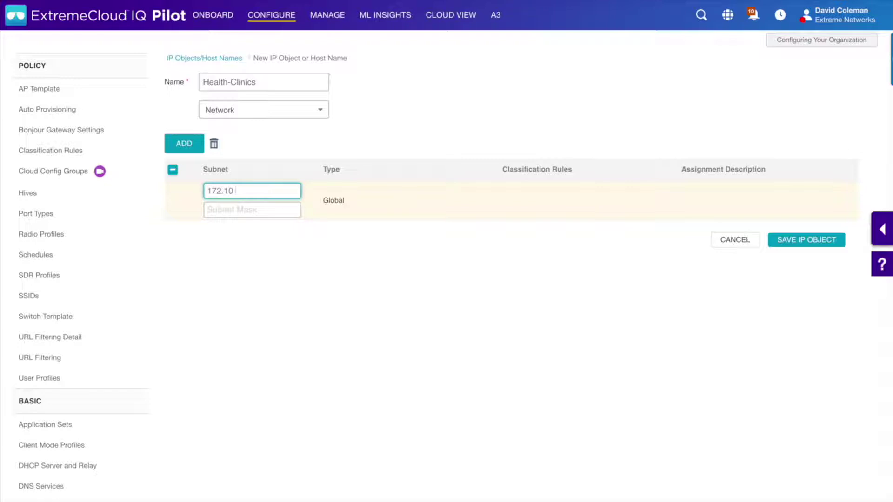
{"action": "left_click", "coordinate": [232, 214]}
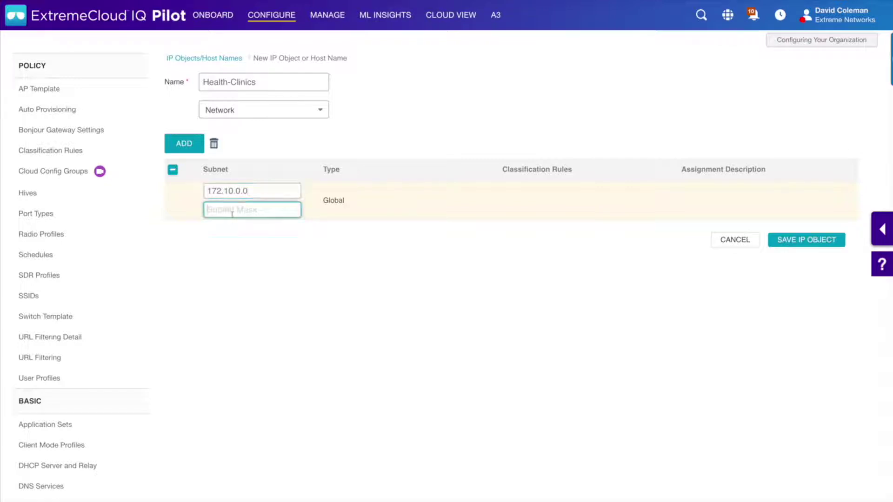
{"action": "type", "text": "255.255"}
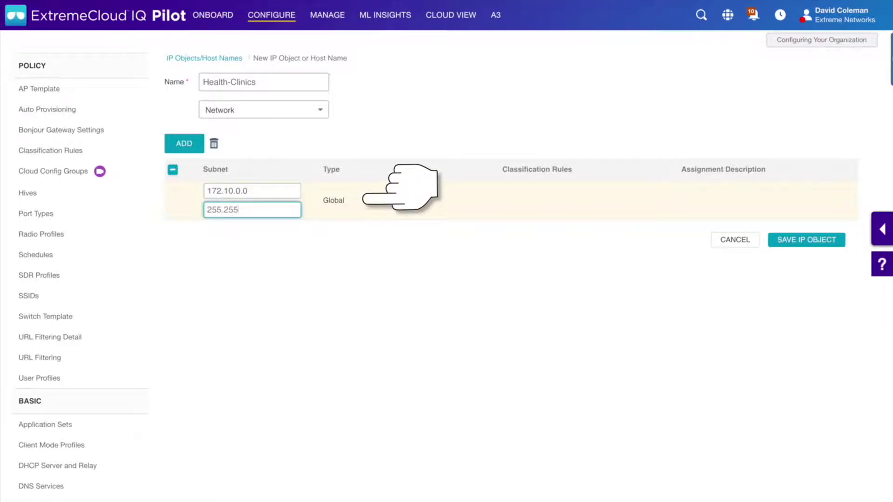
{"action": "type", "text": ".255.0"}
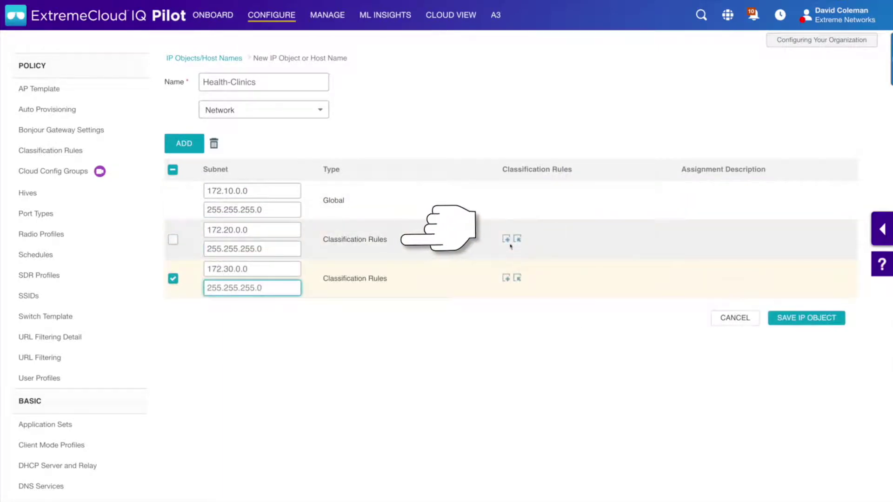
{"action": "left_click", "coordinate": [171, 280]}
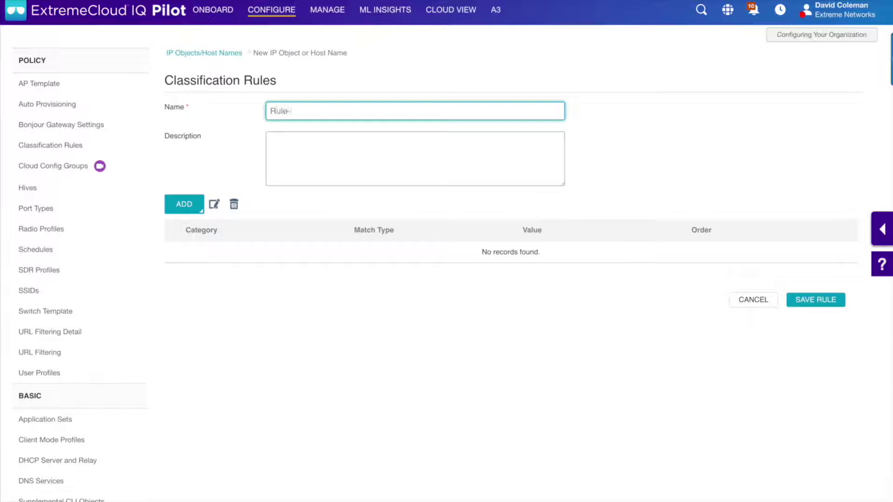
- Build Rule-A with a Cloud Config Group condition containing CCG-EAST and save it
{"action": "left_click", "coordinate": [183, 205]}
{"action": "left_click", "coordinate": [203, 242]}
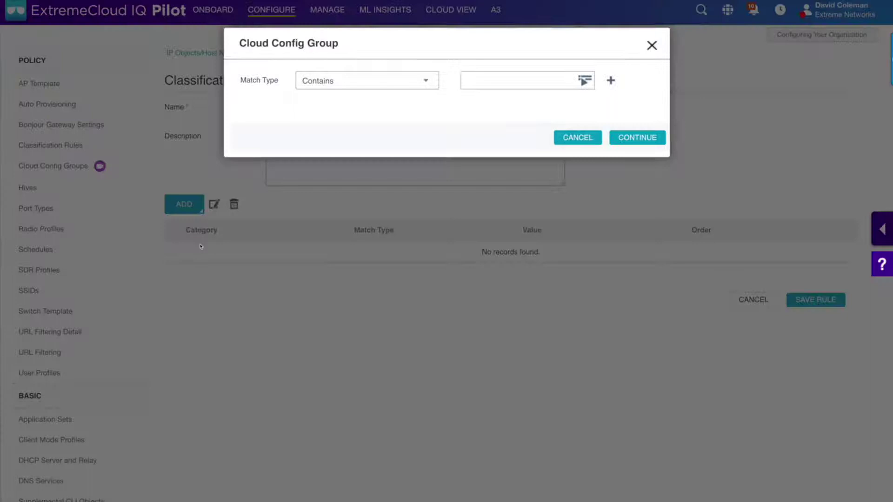
{"action": "left_click", "coordinate": [600, 86]}
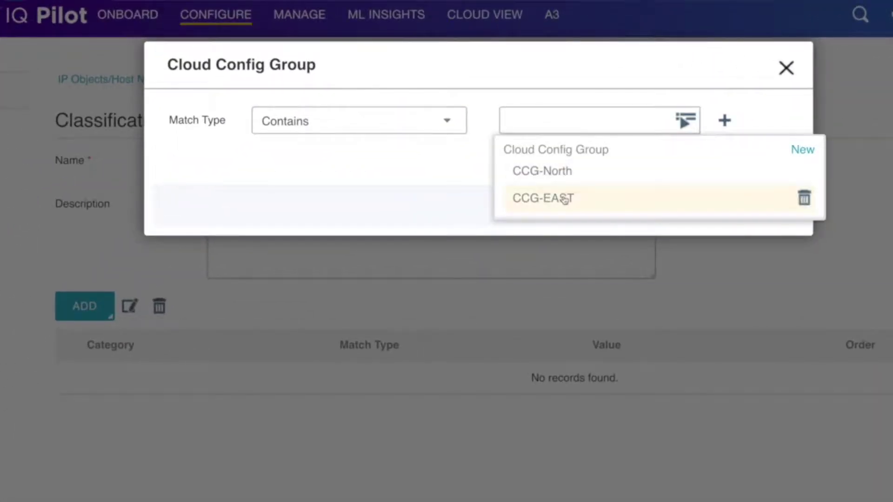
{"action": "left_click", "coordinate": [564, 199]}
{"action": "left_click", "coordinate": [764, 211]}
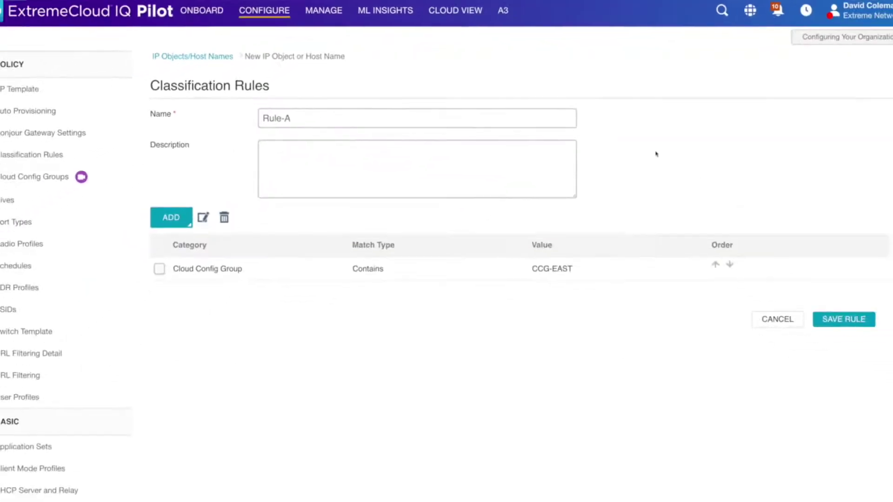
{"action": "left_click", "coordinate": [827, 301]}
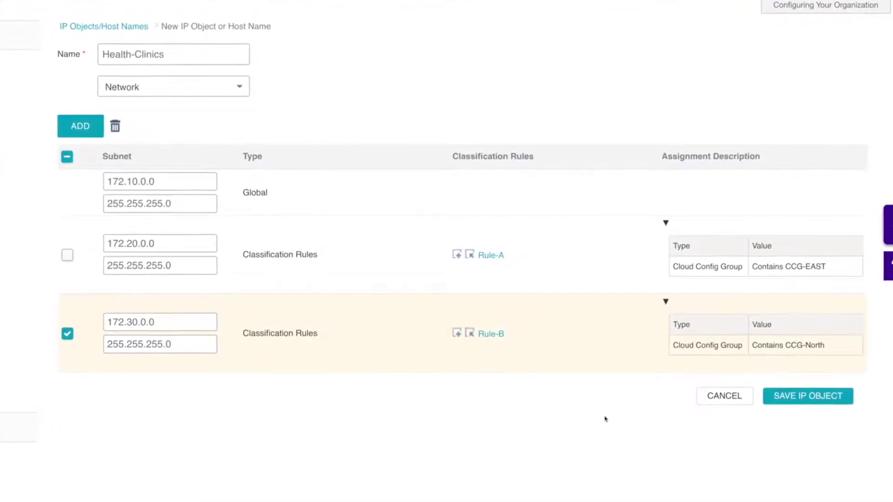
- Save Health-Clinics, then open the Corp-Wireless policy's Wireless Networks settings
{"action": "left_click", "coordinate": [781, 396]}
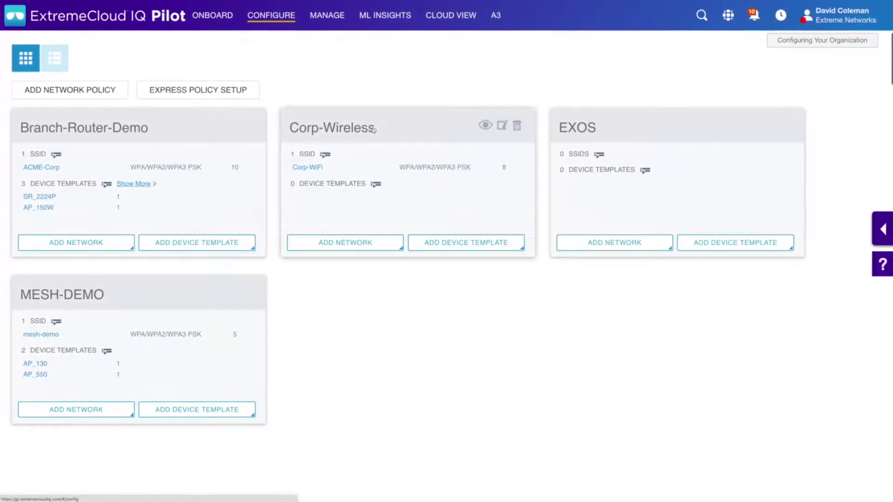
{"action": "mouse_move", "coordinate": [271, 15]}
{"action": "left_click", "coordinate": [286, 39]}
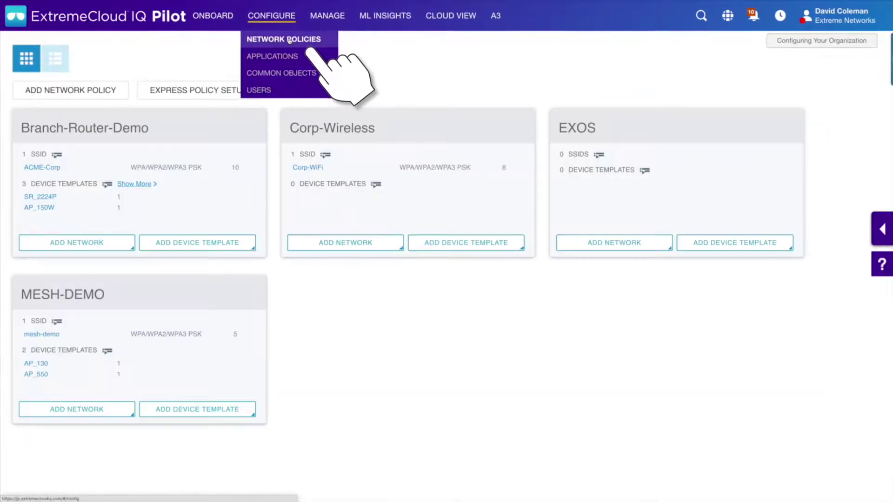
{"action": "left_click", "coordinate": [359, 134]}
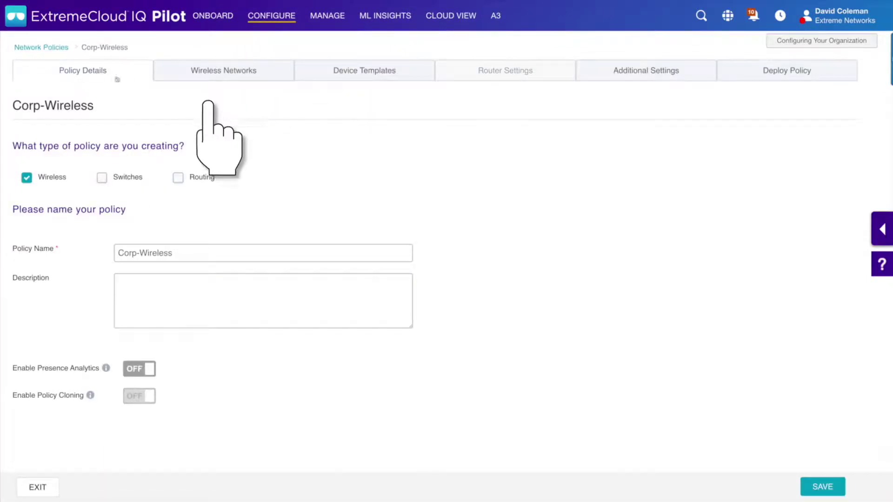
{"action": "left_click", "coordinate": [232, 74]}
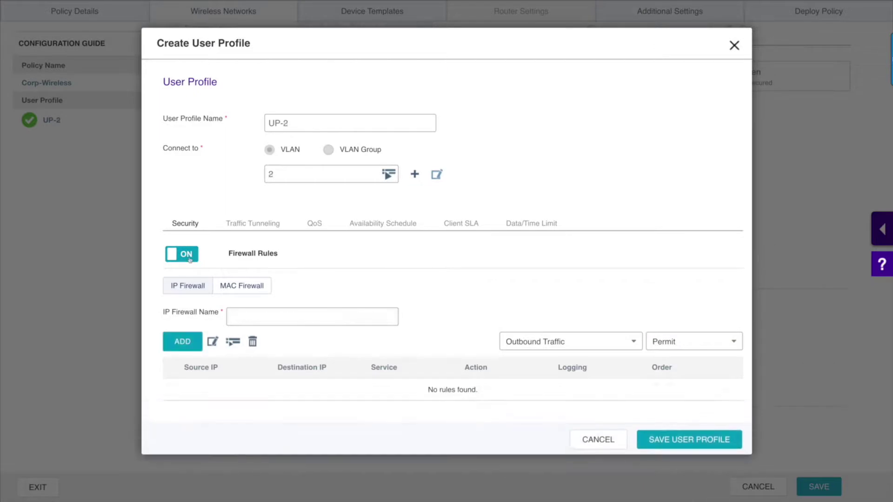
- Name the IP firewall Clinic-Employee-Policy and add an outbound rule for FTP and FTP-DATA
{"action": "left_click", "coordinate": [312, 317]}
{"action": "type", "text": "Clinic-Employee-Policy"}
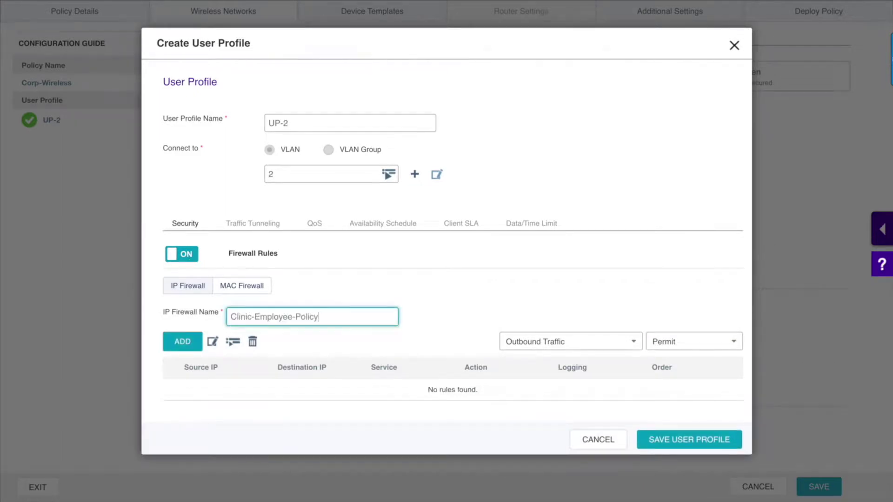
{"action": "left_click", "coordinate": [189, 346]}
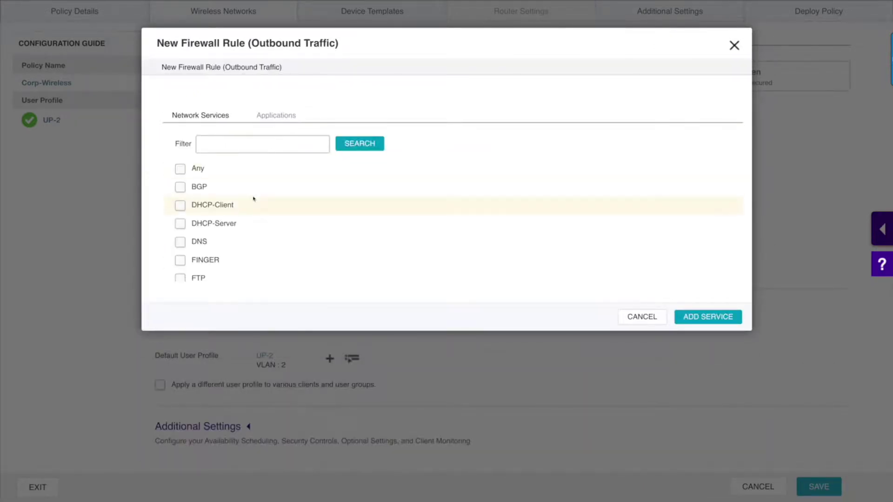
{"action": "scroll", "coordinate": [253, 199], "scroll_direction": "down", "scroll_amount": 1}
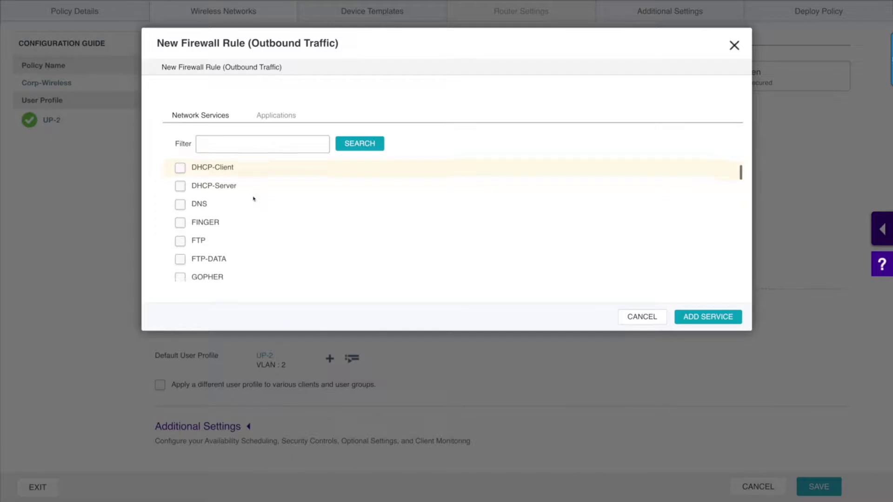
{"action": "left_click", "coordinate": [181, 241]}
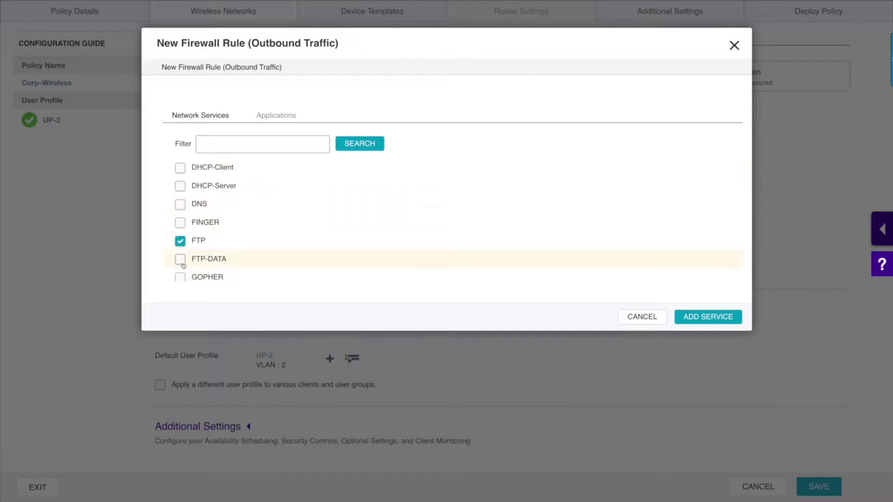
{"action": "left_click", "coordinate": [706, 321]}
- Set the rule's destination to Health-Clinics and action to Deny, then save it
{"action": "left_click", "coordinate": [367, 236]}
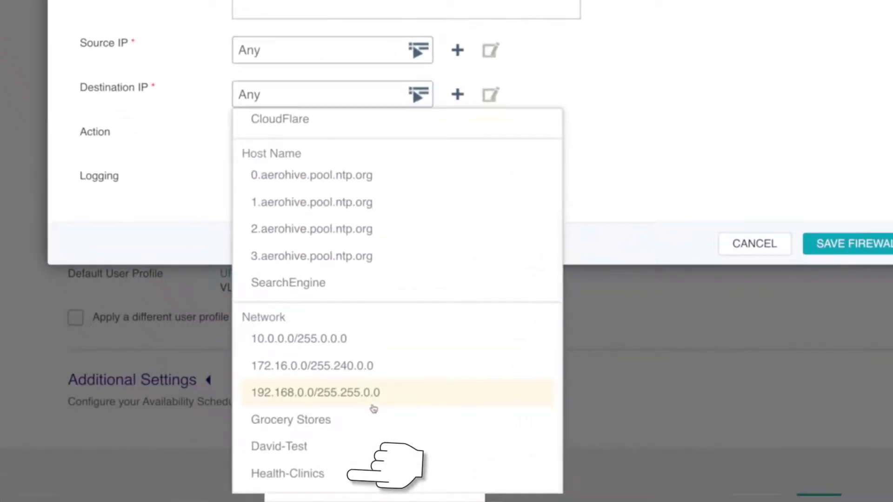
{"action": "left_click", "coordinate": [314, 475]}
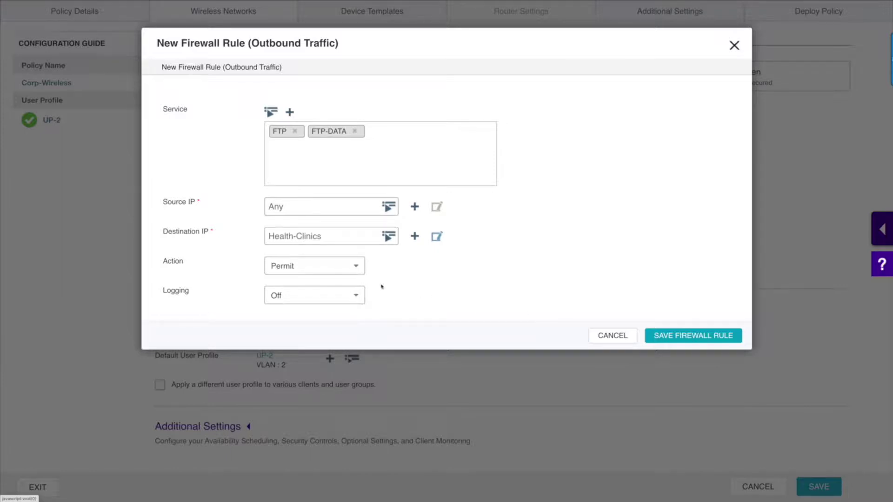
{"action": "left_click", "coordinate": [346, 267]}
{"action": "left_click", "coordinate": [291, 304]}
{"action": "left_click", "coordinate": [699, 335]}
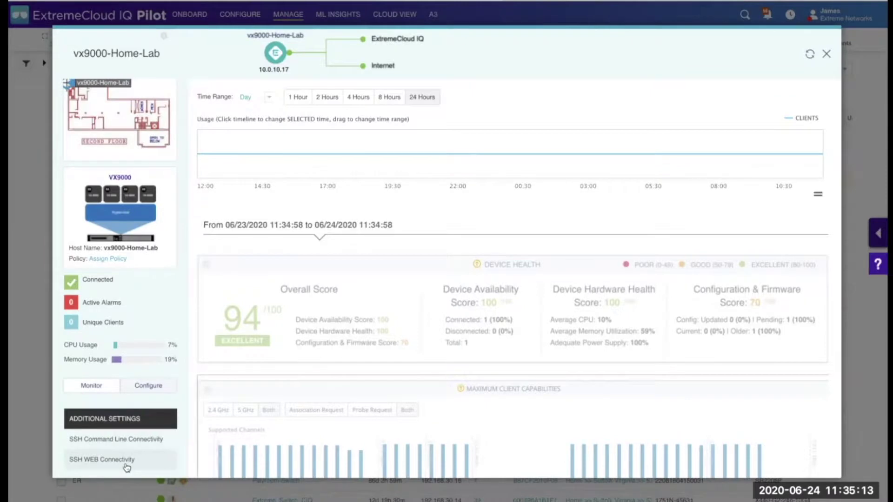
- Enable SSH web access and 60-minute SSH command-line access on vx9000-Home-Lab via port 20109
{"action": "left_click", "coordinate": [99, 460]}
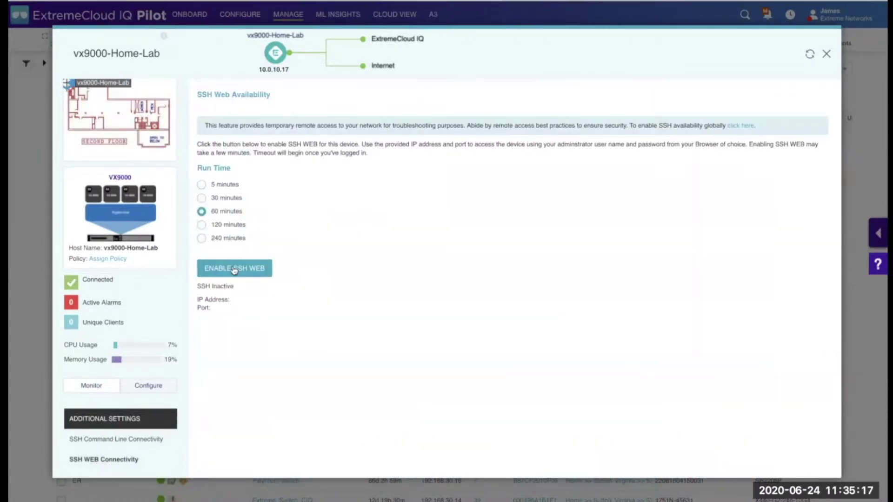
{"action": "left_click", "coordinate": [234, 269]}
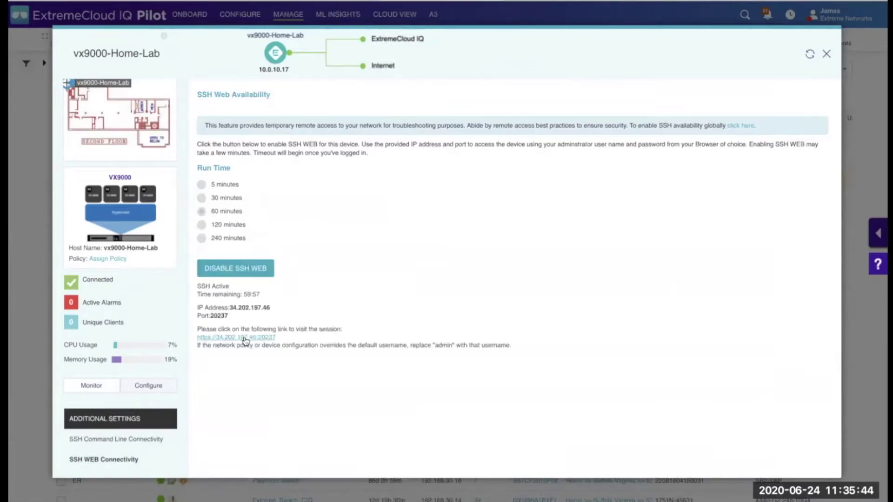
{"action": "left_click", "coordinate": [246, 337]}
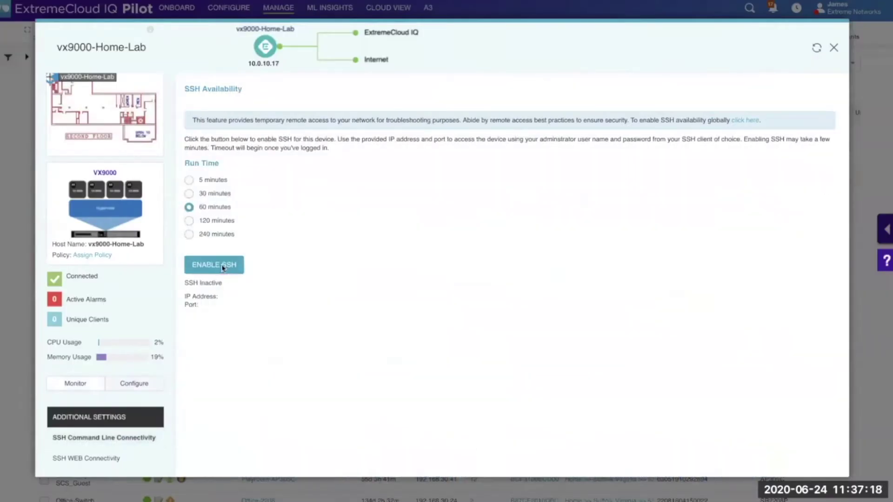
{"action": "left_click", "coordinate": [223, 265]}
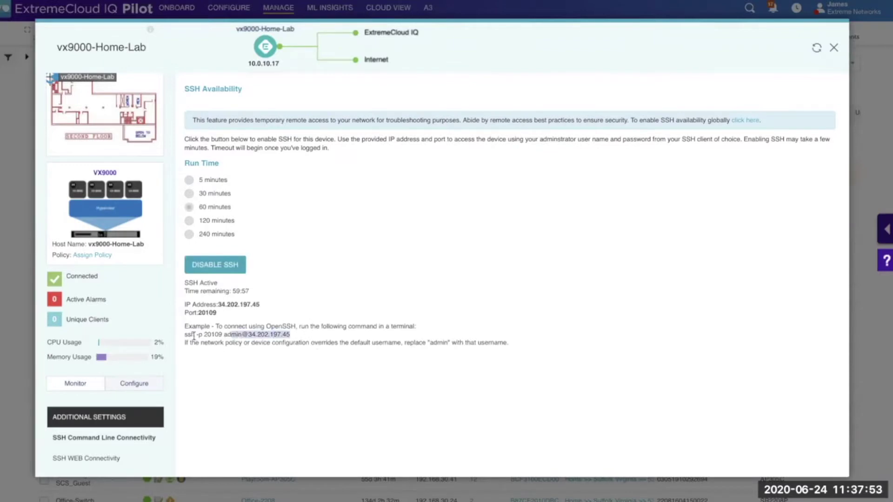
- Enter 'sh context' under nsight-policy CLOUDIQ-PRODUCTION to display the policy's configuration
{"action": "type", "text": "sh"}
{"action": "type", "text": " context"}
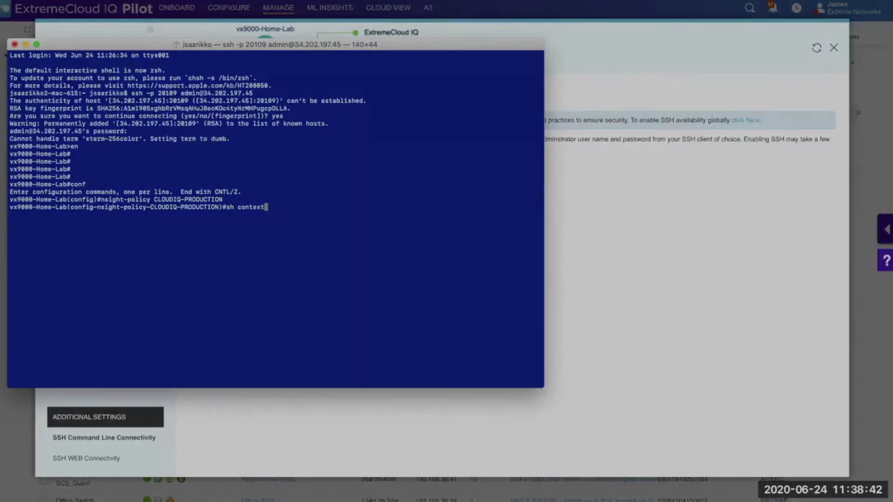